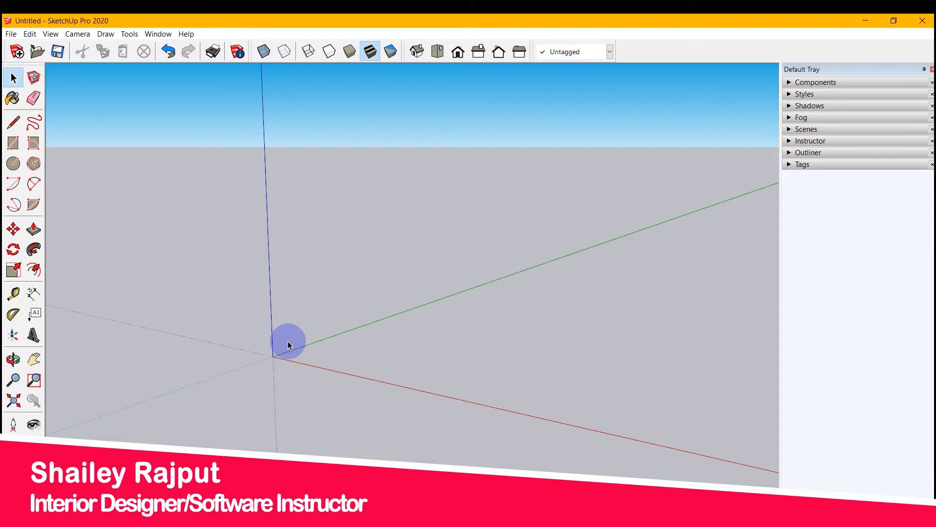
click(104, 35)
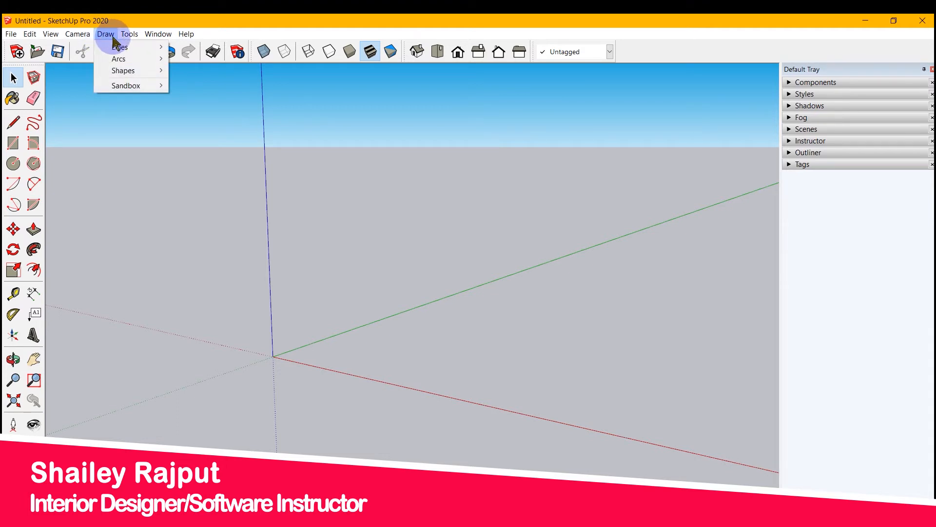
mouse_move(126, 46)
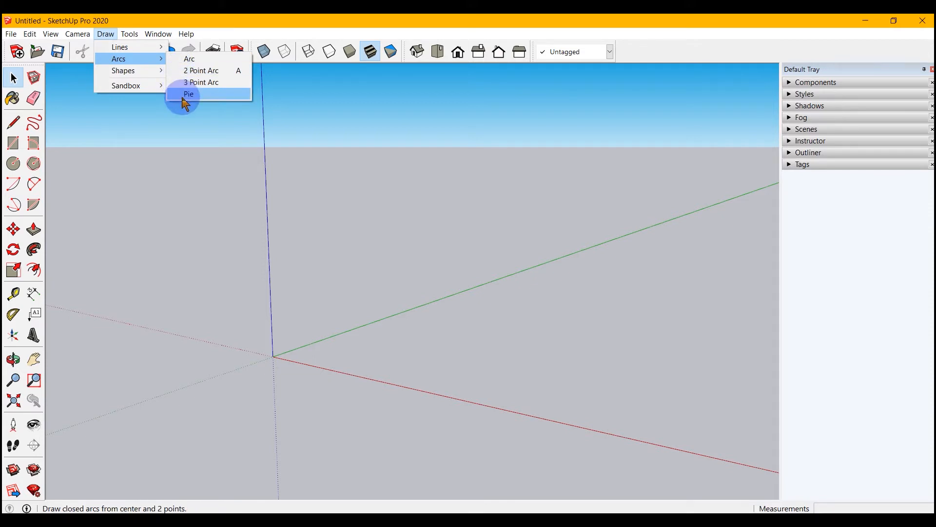
click(176, 120)
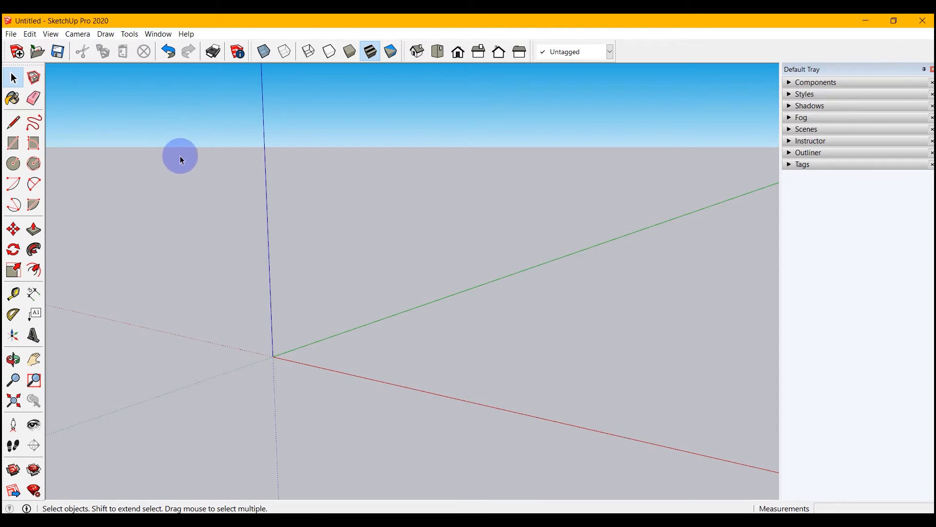
click(106, 35)
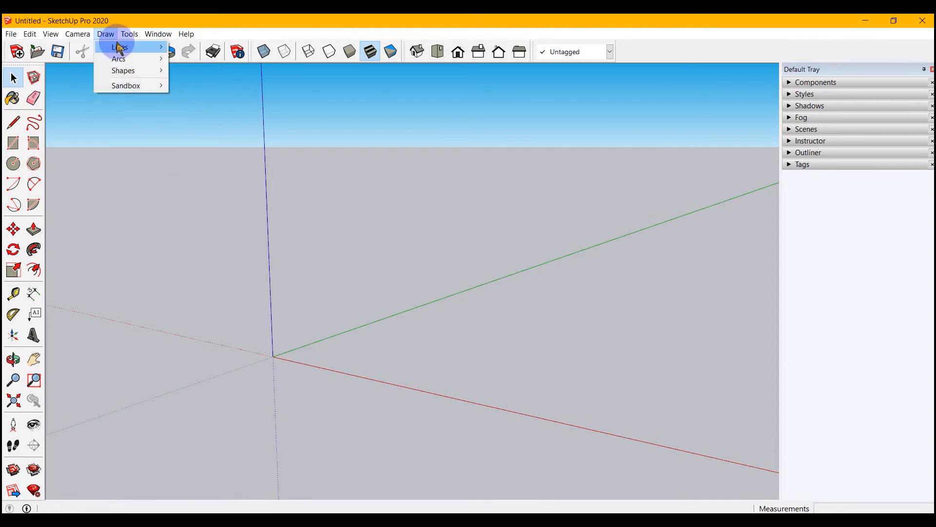
click(178, 132)
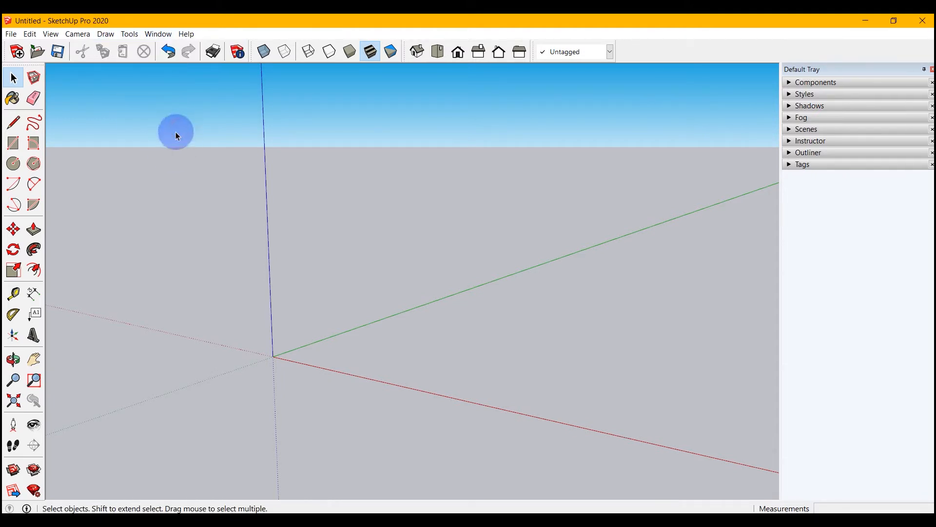
- Draw a wavy open freehand outline on the ground just beyond the origin, crossing the red axis
click(32, 128)
mouse_move(271, 248)
middle_down()
mouse_move(280, 307)
mouse_move(227, 226)
mouse_move(188, 197)
mouse_move(192, 222)
middle_up()
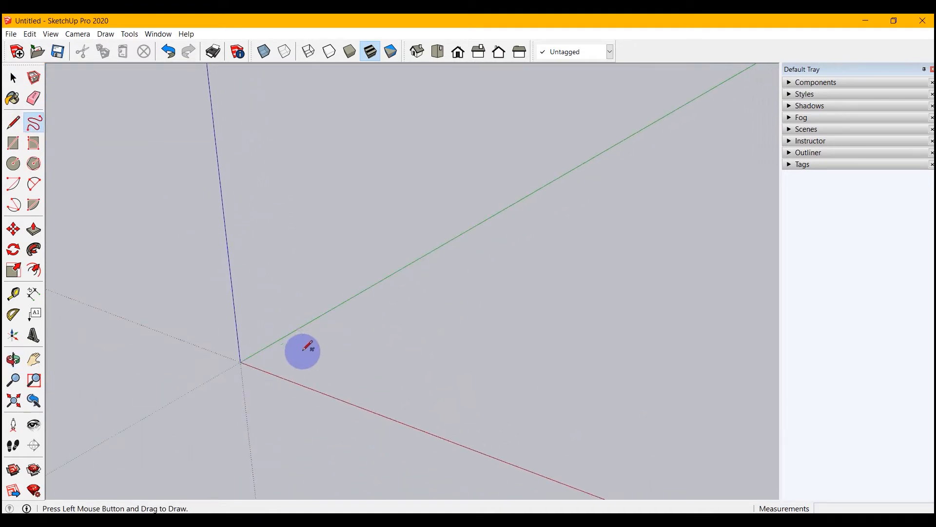
mouse_move(318, 373)
mouse_down()
mouse_move(336, 358)
mouse_move(393, 360)
mouse_move(441, 334)
mouse_move(475, 409)
mouse_move(409, 414)
mouse_move(367, 446)
mouse_move(337, 404)
mouse_move(287, 424)
mouse_up()
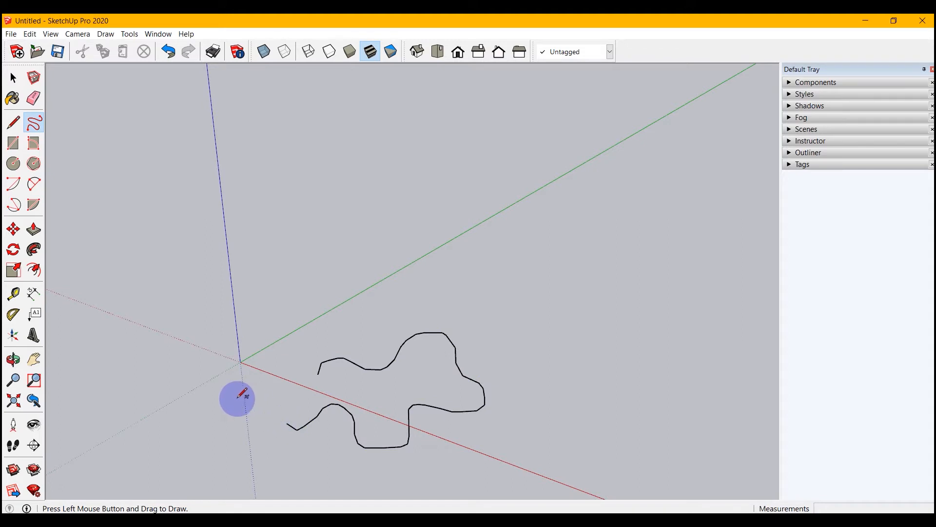
- Close the wavy freehand outline into a face with a freehand curve joining its two open endpoints
mouse_move(463, 455)
middle_down()
mouse_move(414, 334)
mouse_move(370, 312)
mouse_move(499, 326)
mouse_move(483, 372)
mouse_move(486, 401)
middle_up()
scroll(486, 400, up, 2)
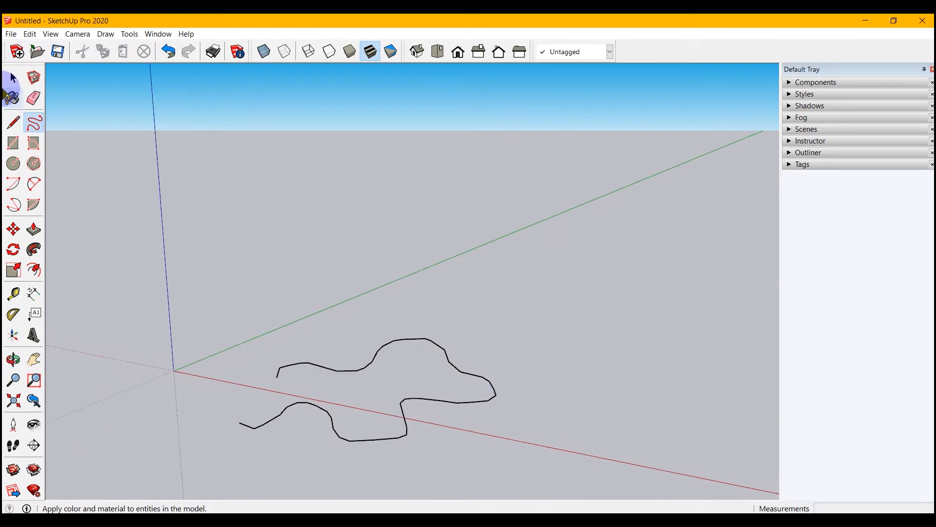
click(13, 77)
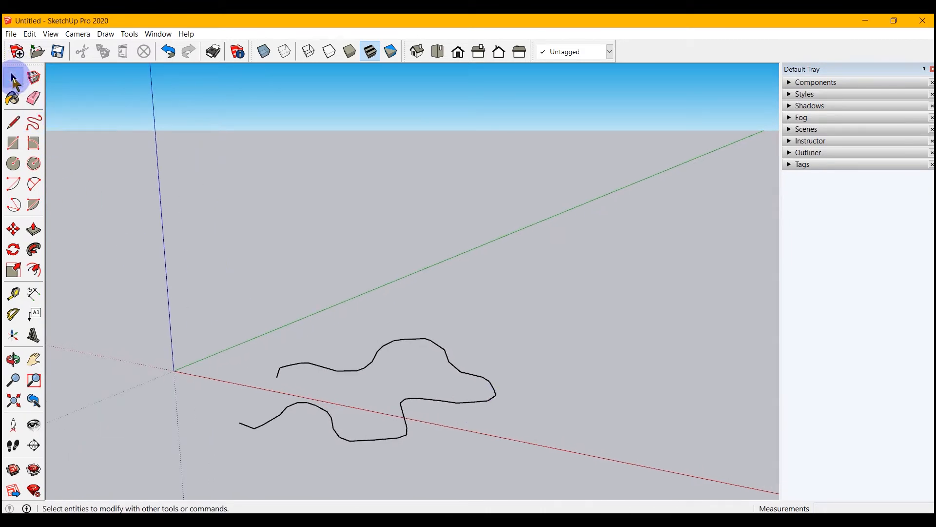
click(33, 122)
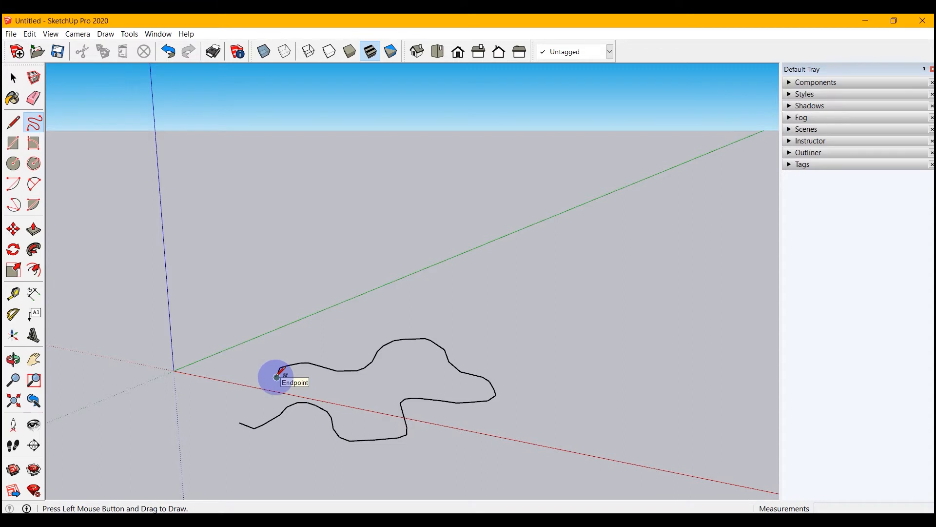
mouse_move(277, 376)
mouse_down()
mouse_move(215, 380)
mouse_move(217, 424)
mouse_move(239, 422)
mouse_up()
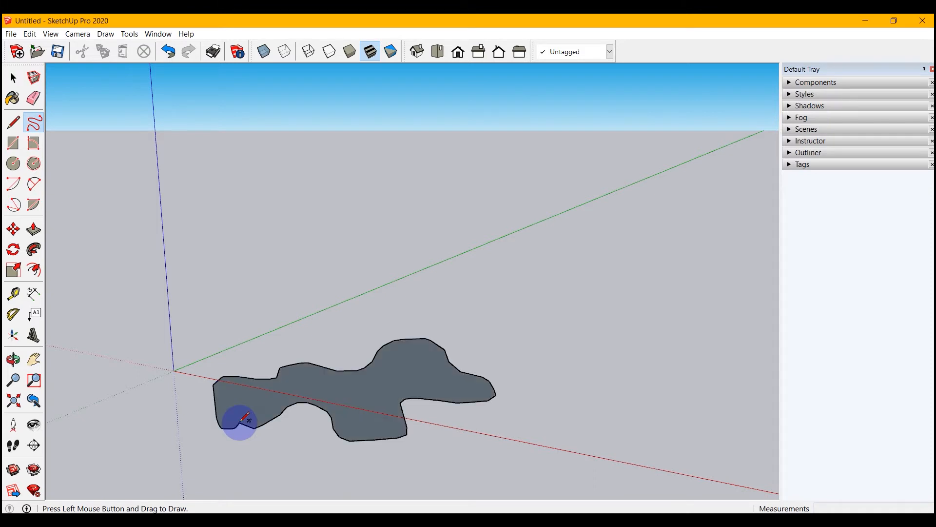
- Push/Pull the closed freehand face upward by about 14' 10" to make a solid
scroll(385, 302, down, 3)
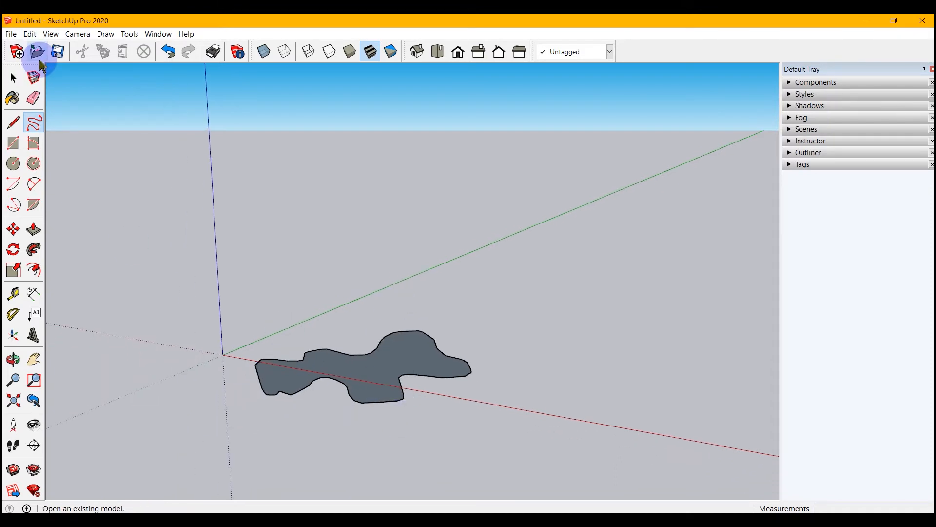
click(13, 78)
mouse_move(401, 428)
middle_down()
mouse_move(406, 435)
mouse_move(328, 357)
mouse_move(374, 425)
mouse_move(313, 416)
middle_up()
click(33, 227)
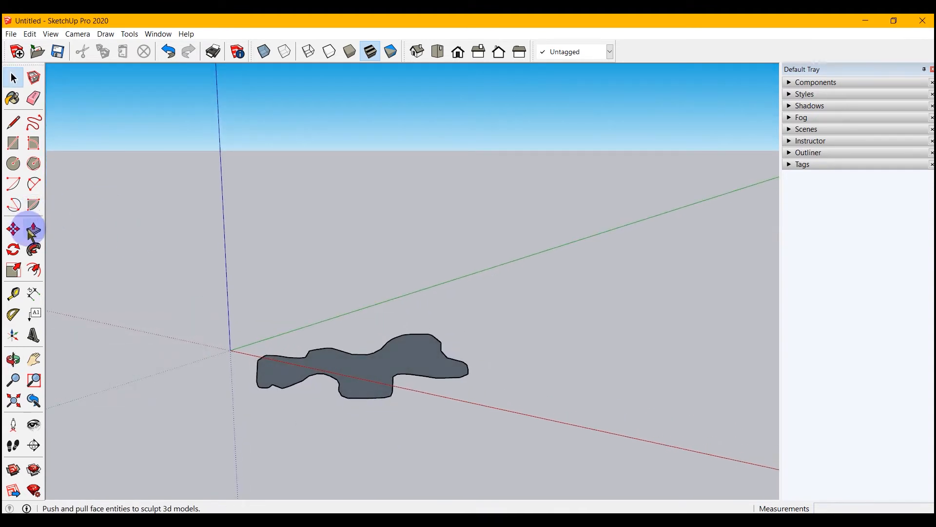
click(369, 371)
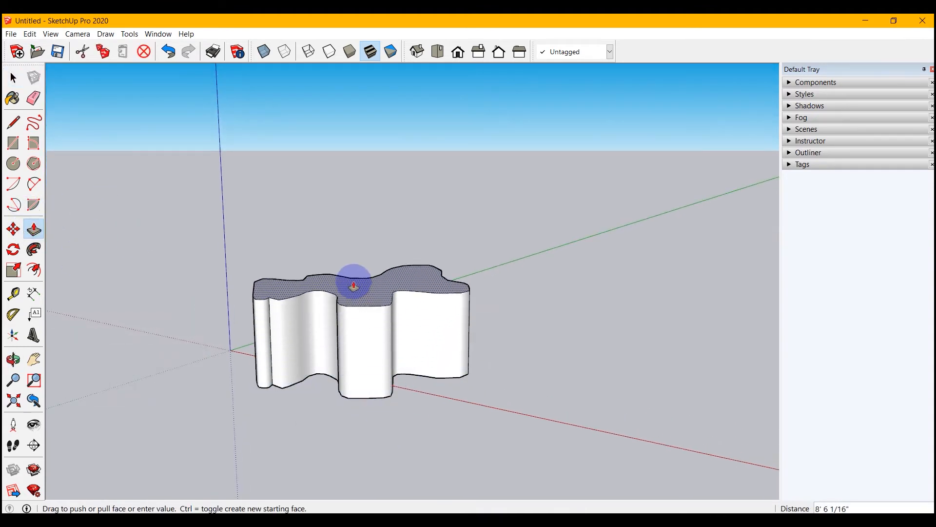
click(355, 223)
- Select the entire extruded freehand solid and delete it
middle_drag(376, 224, 344, 340)
click(13, 78)
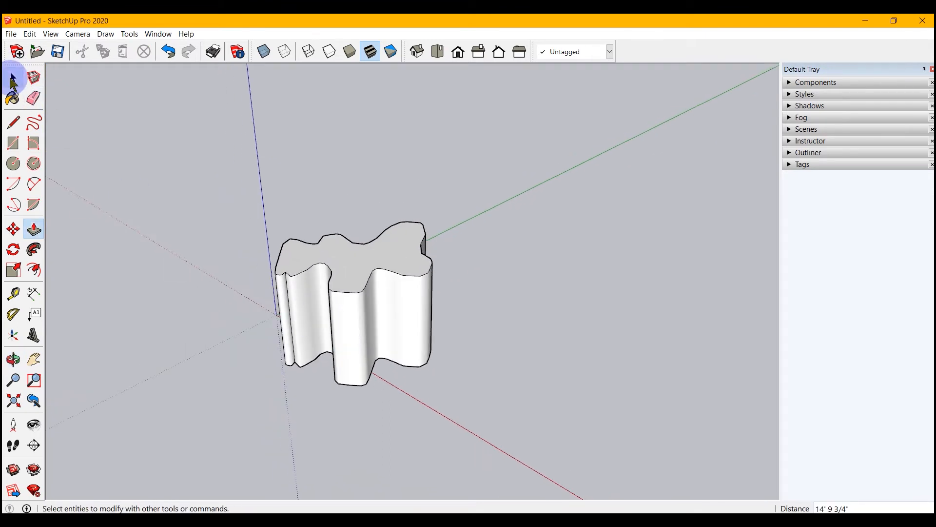
drag(473, 186, 182, 437)
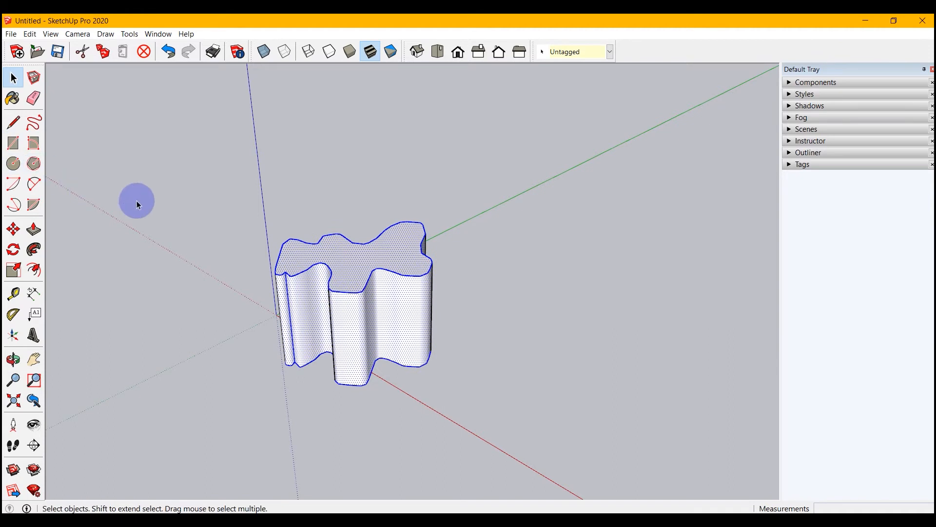
key(Delete)
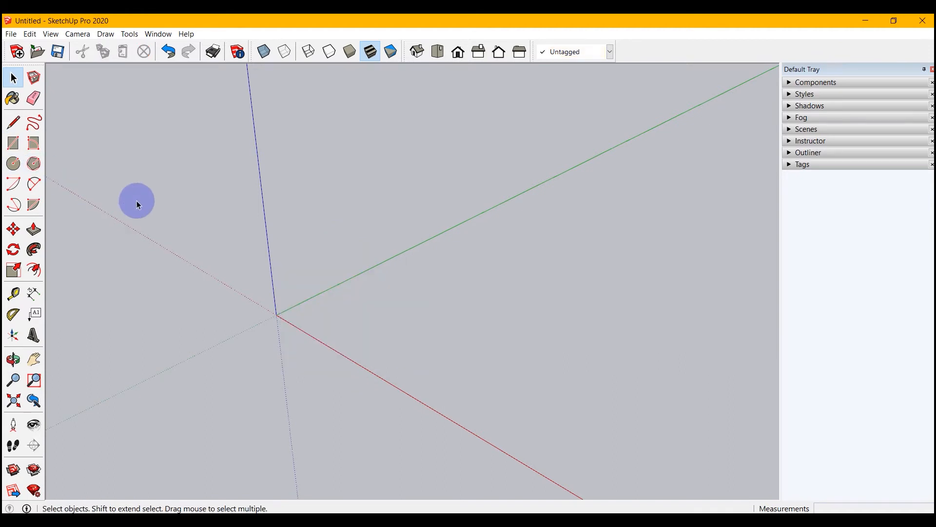
click(110, 37)
click(119, 59)
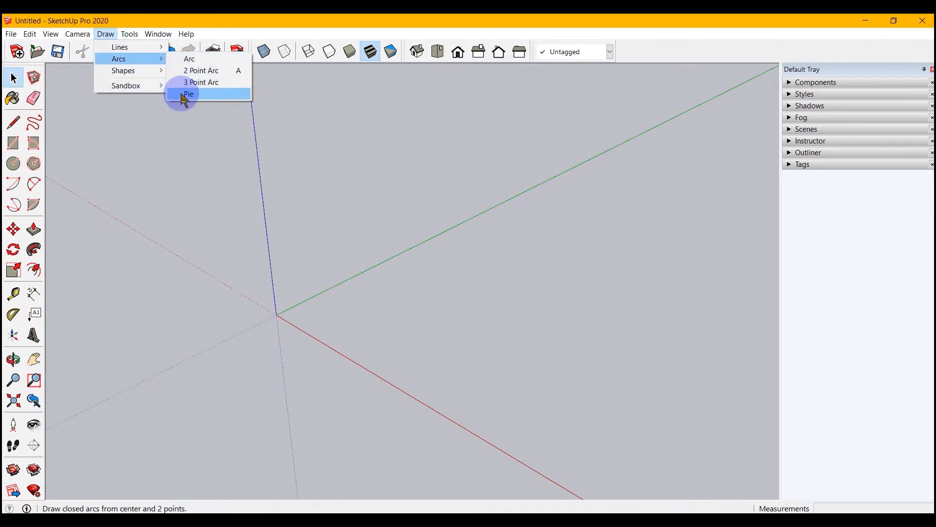
click(142, 197)
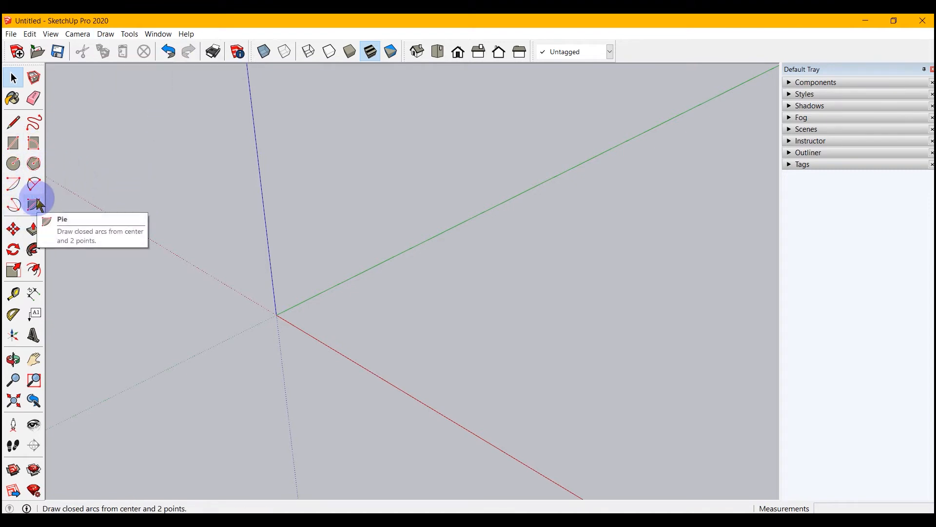
- Draw a center-based arc on the ground between the red and green axes, starting parallel to the red axis
click(14, 185)
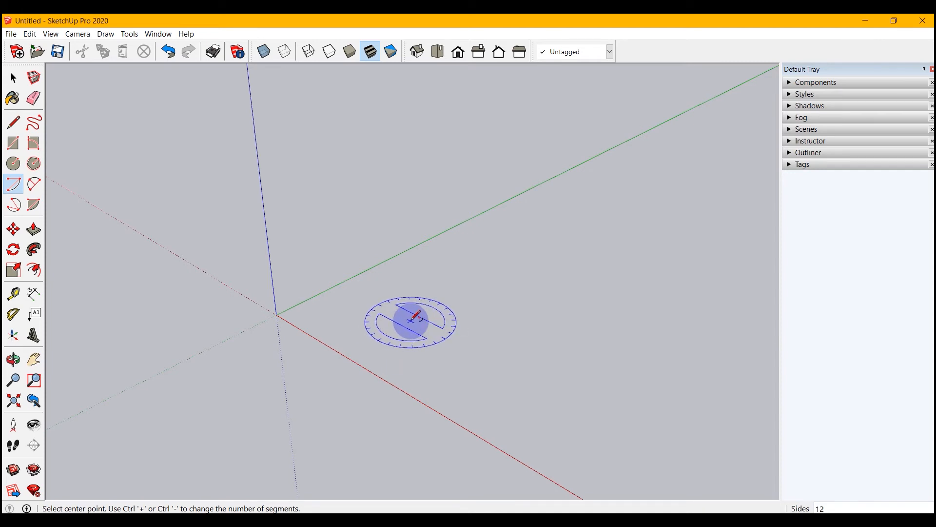
click(411, 321)
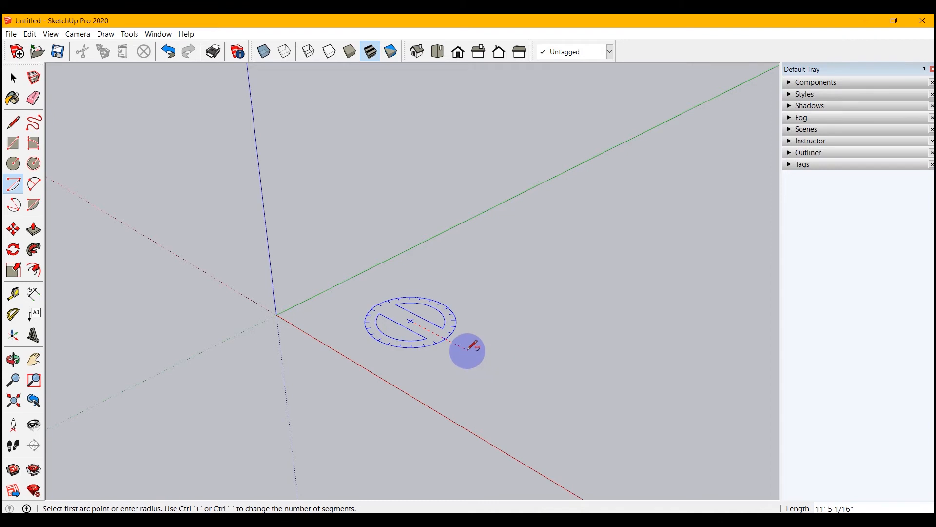
click(506, 368)
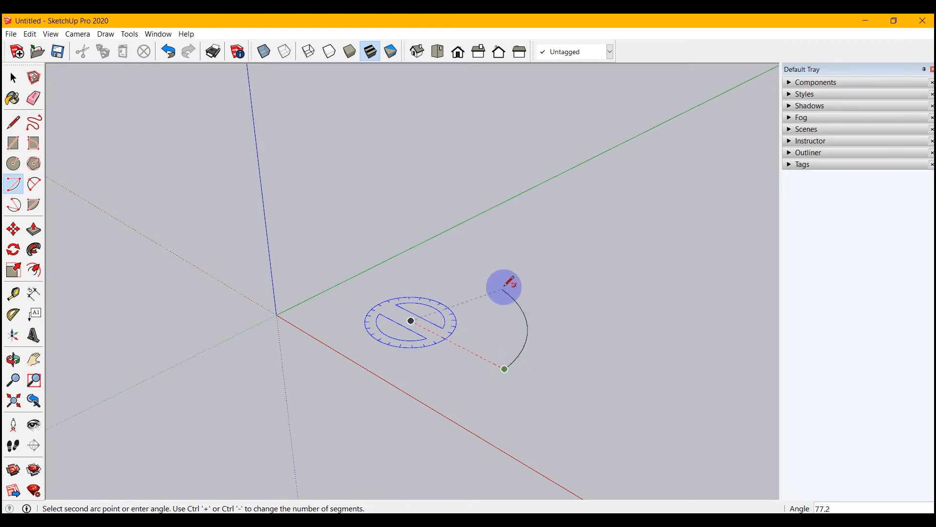
click(429, 265)
- Draw a second, larger center-based arc beyond the first, starting along the red direction and sweeping about 123 degrees
scroll(293, 318, down, 1)
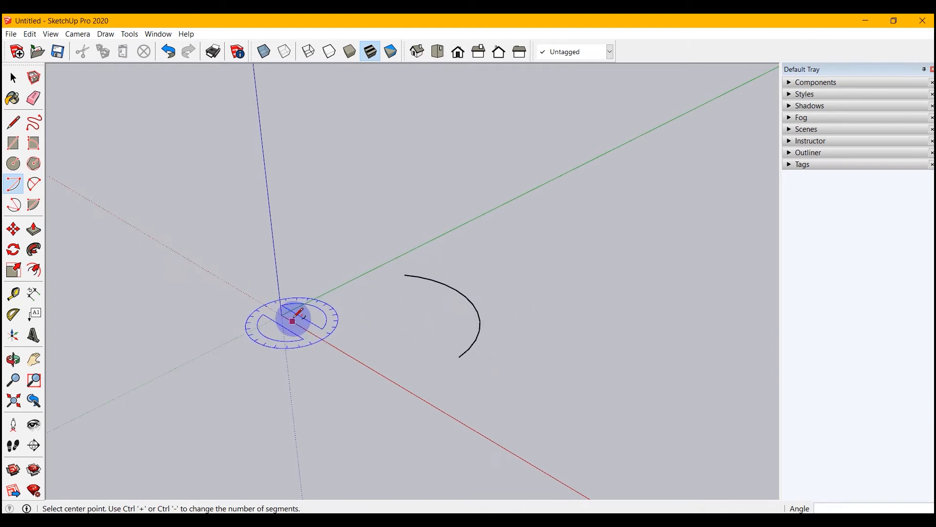
scroll(255, 393, down, 1)
scroll(507, 336, up, 1)
scroll(543, 343, up, 1)
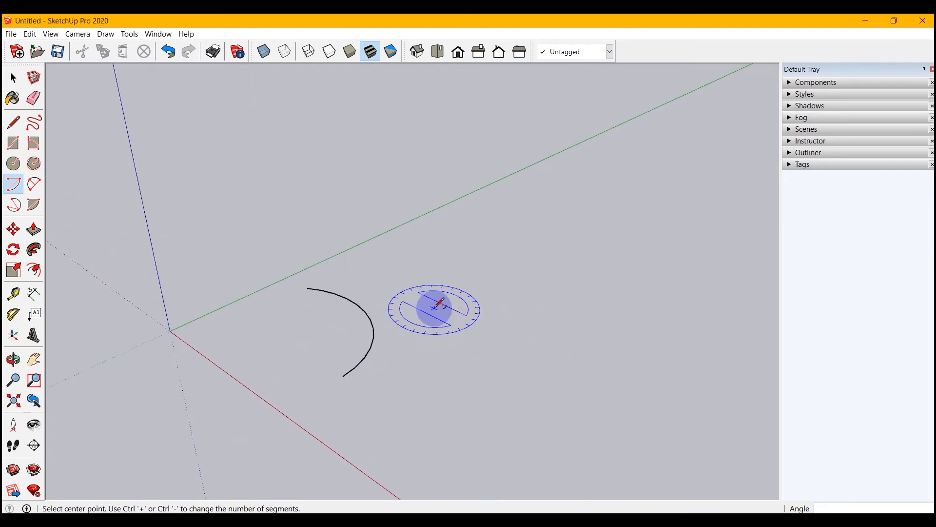
click(434, 309)
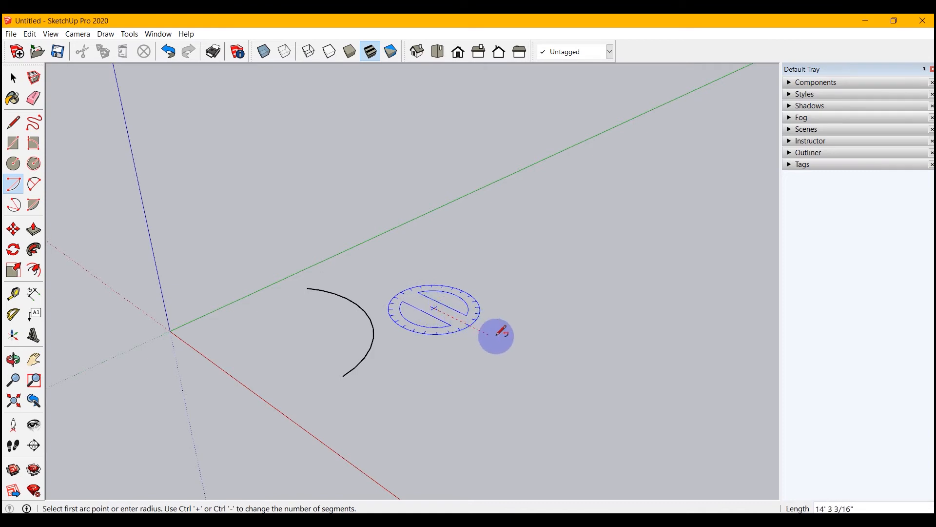
click(541, 360)
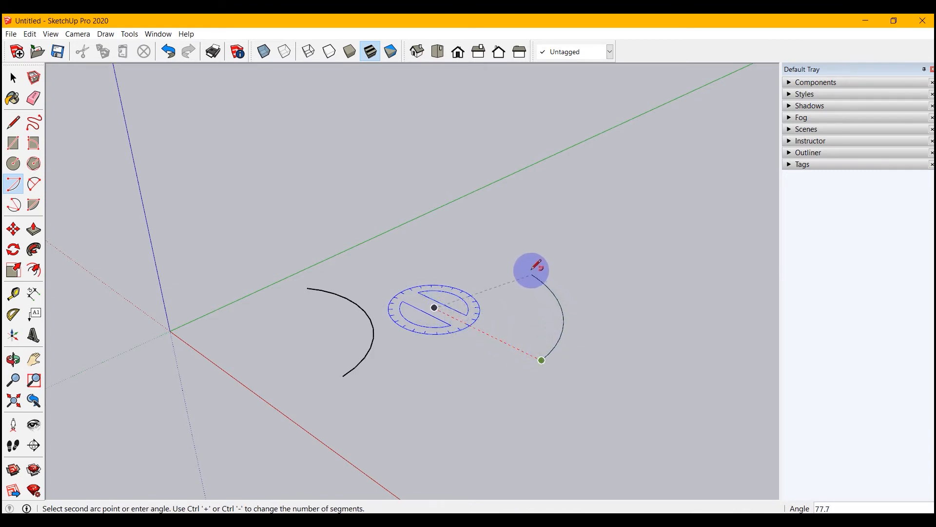
click(451, 251)
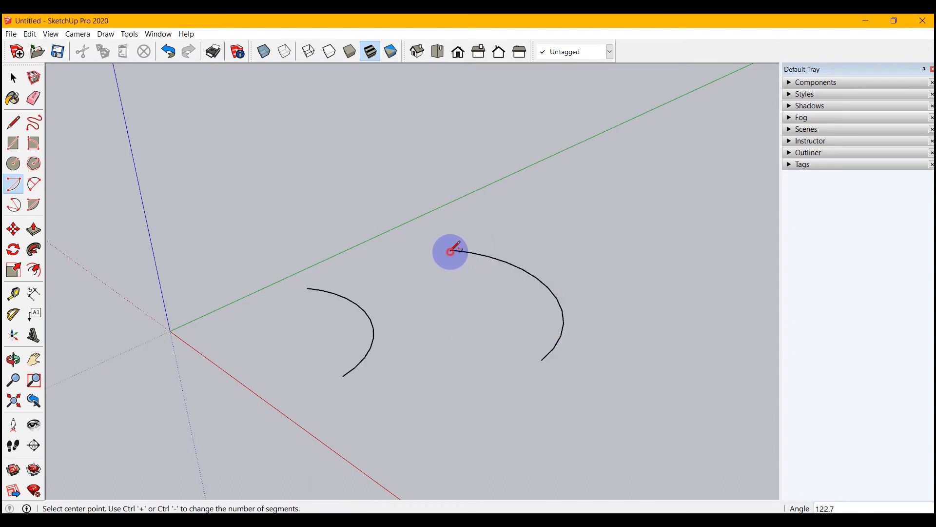
- Draw a third center-based arc beyond the other two, with a radius of 7' along the red direction and an angle of 120 degrees
scroll(210, 303, down, 4)
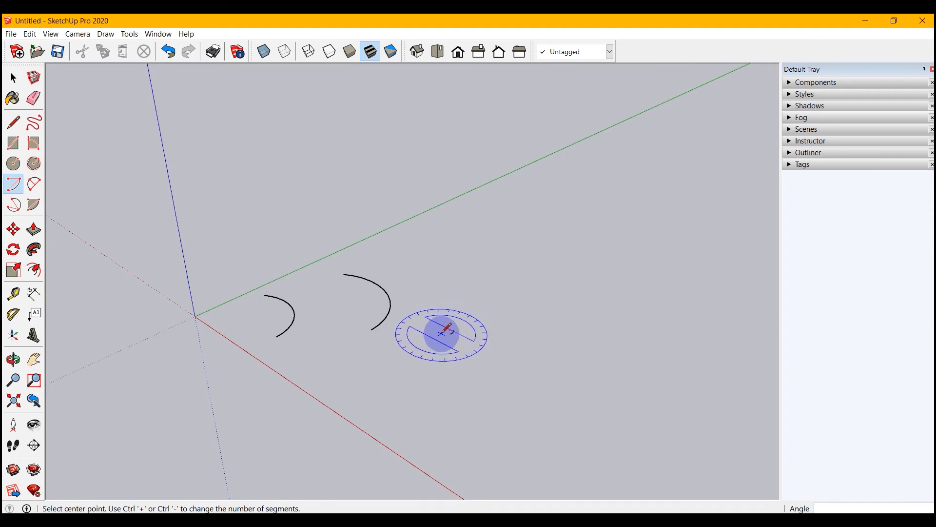
click(438, 330)
click(439, 330)
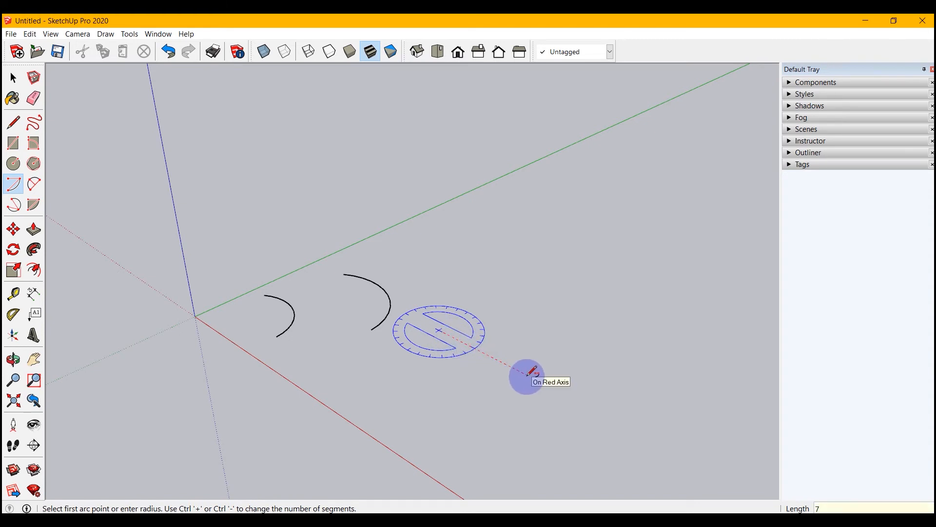
click(529, 374)
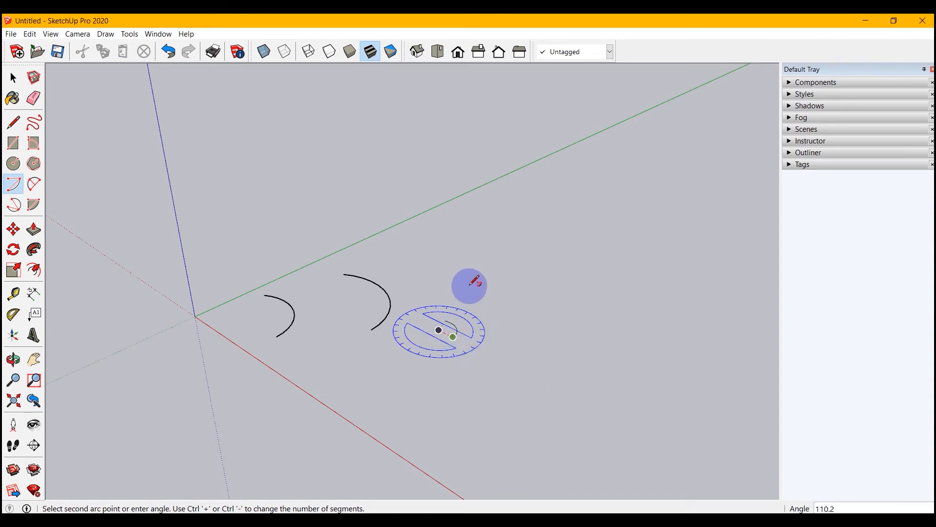
scroll(468, 329, up, 5)
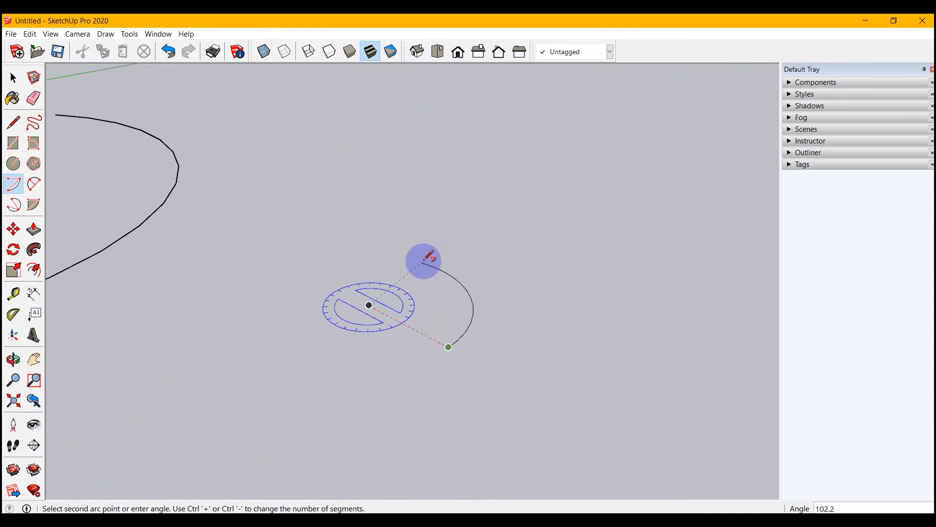
text(120)
key(Return)
- Select all three arcs together and delete them
middle_drag(424, 259, 444, 287)
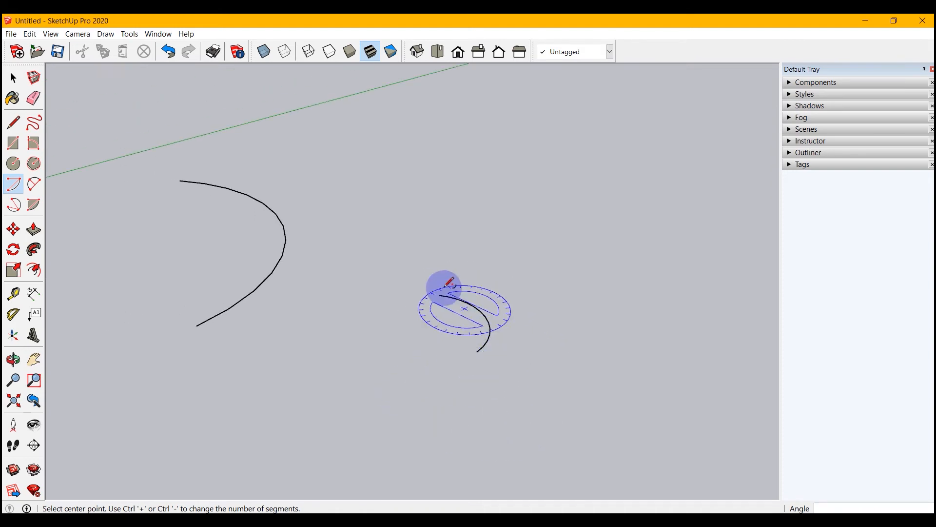
scroll(554, 320, down, 4)
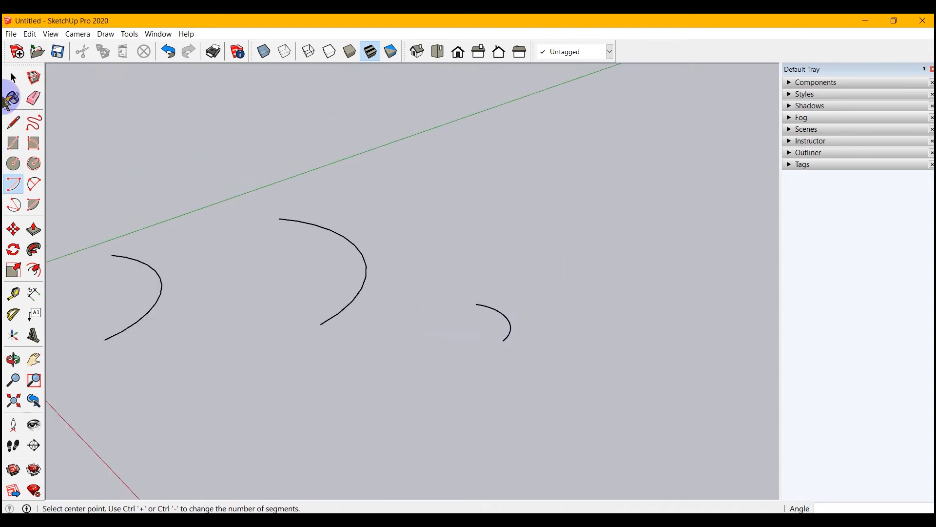
click(13, 77)
middle_drag(390, 422, 437, 413)
scroll(437, 414, down, 2)
drag(564, 207, 141, 419)
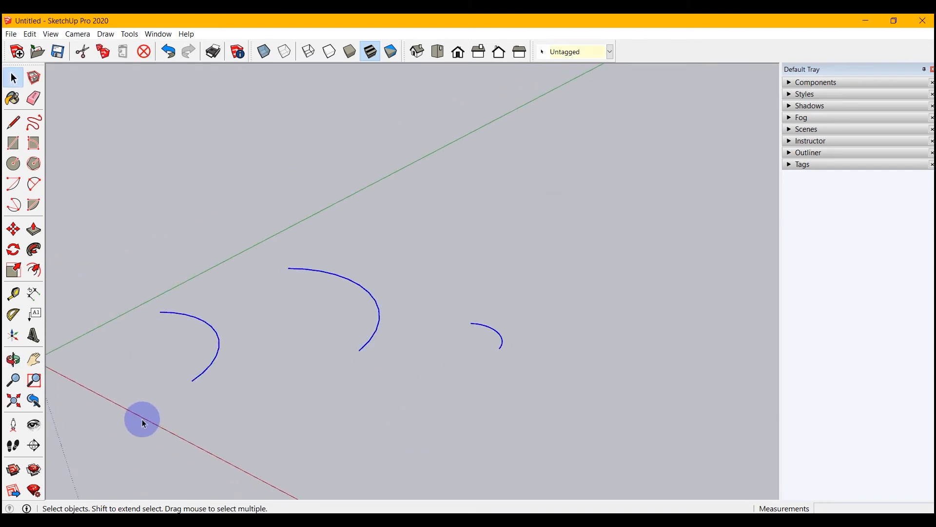
key(Delete)
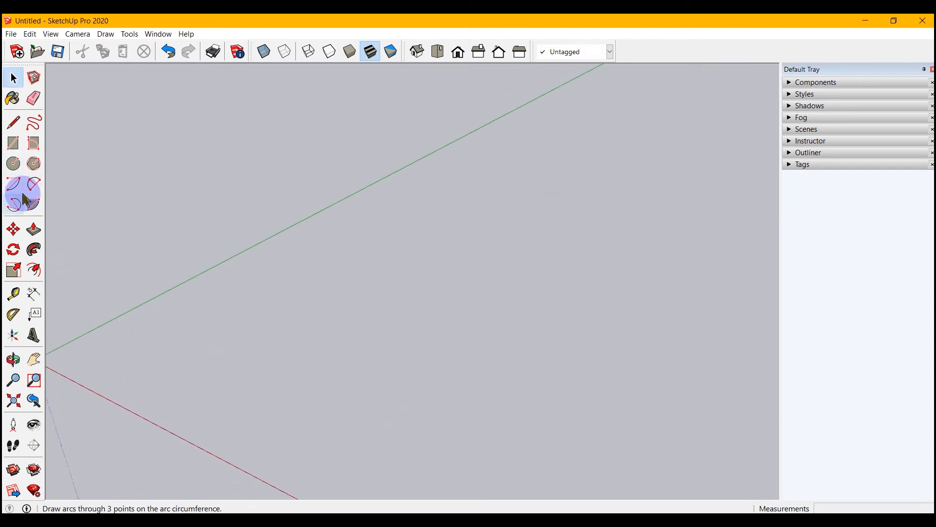
- Draw a 2-point arc on the ground between the red and green axes, with a bulge of about 16'
click(34, 185)
scroll(331, 286, down, 1)
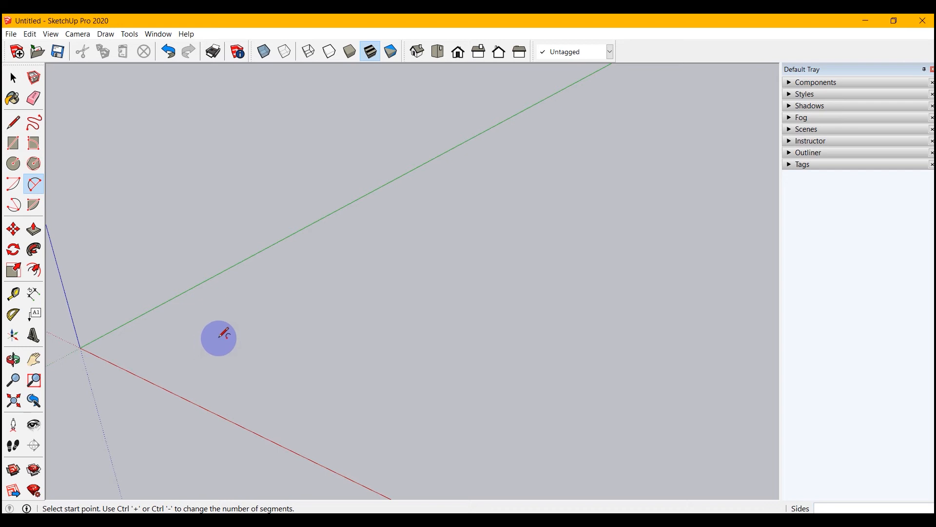
click(219, 338)
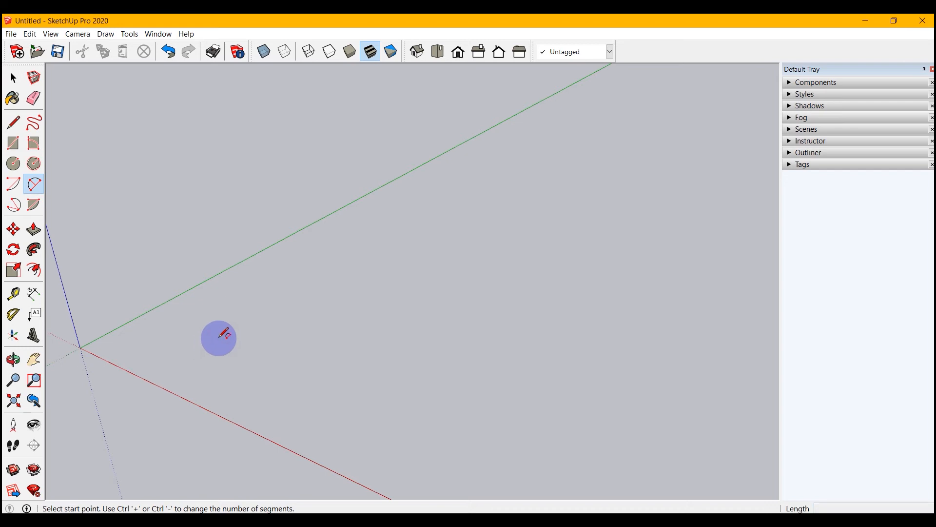
click(219, 337)
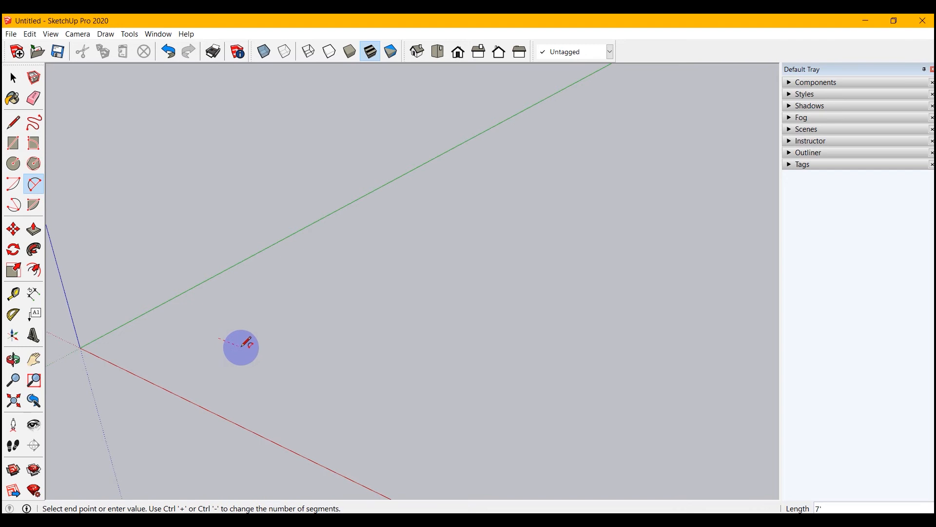
click(323, 380)
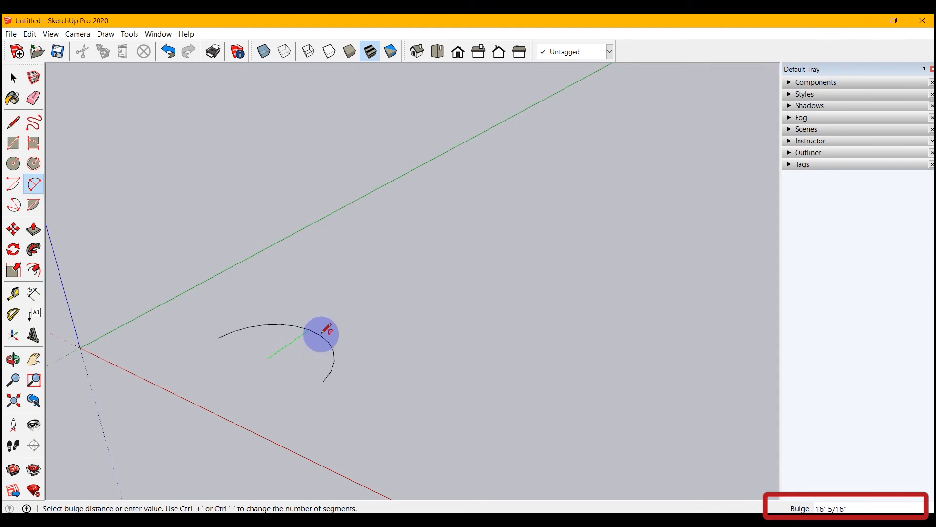
click(322, 334)
key(space)
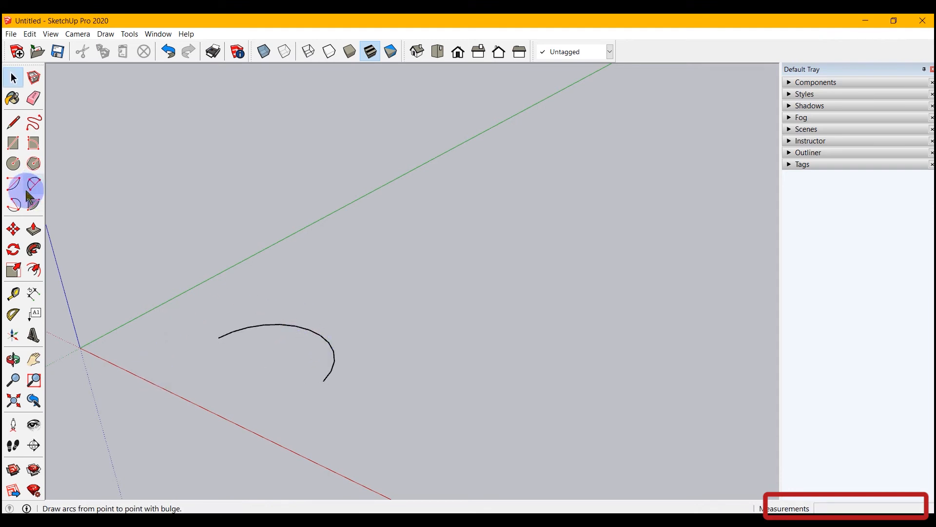
- Draw a 3-point arc on the ground beyond the first arc, sweeping about 256 degrees
click(16, 209)
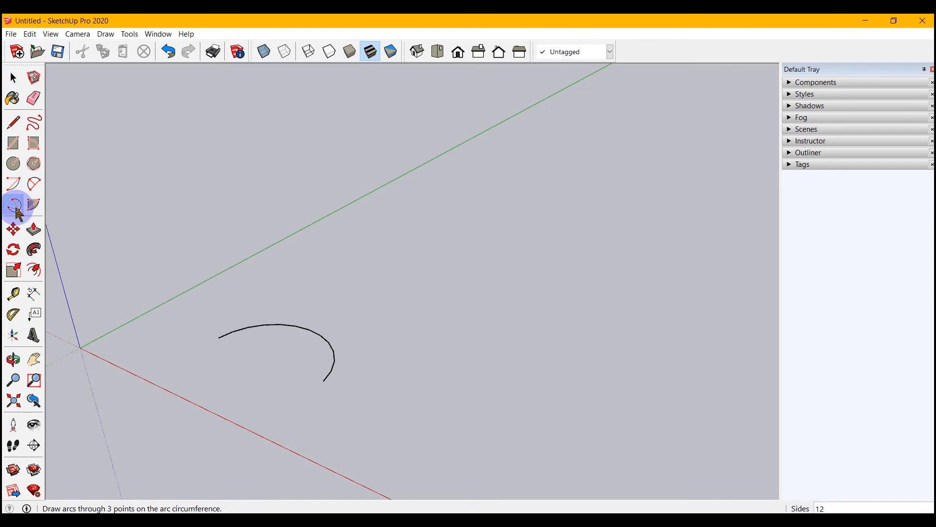
scroll(90, 342, down, 3)
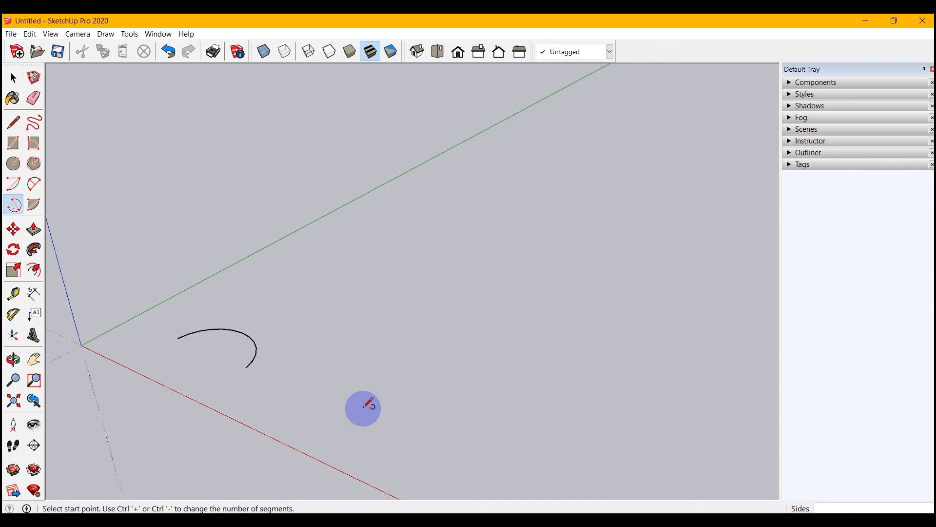
click(325, 390)
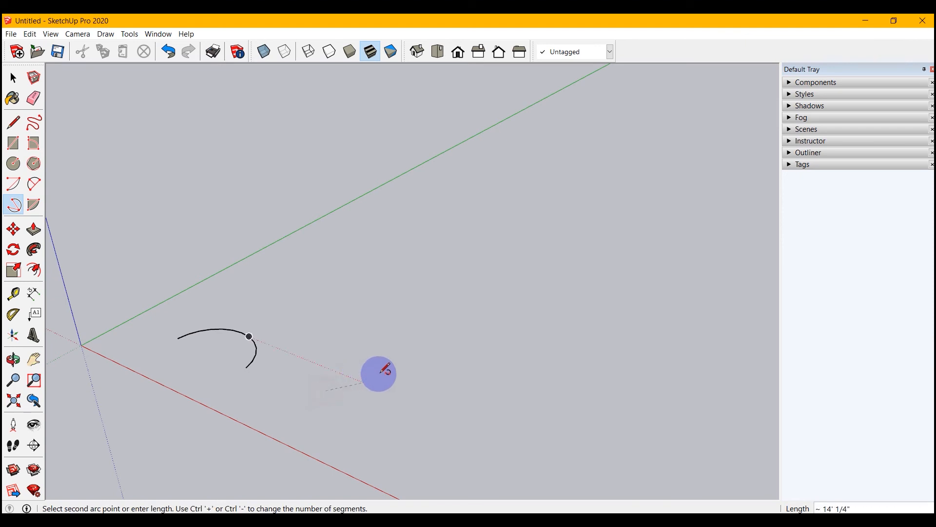
click(414, 372)
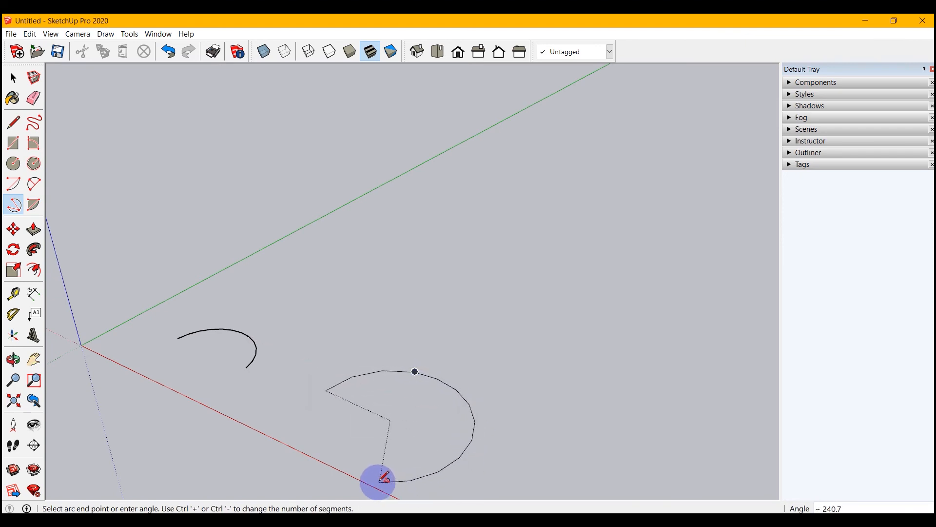
click(368, 457)
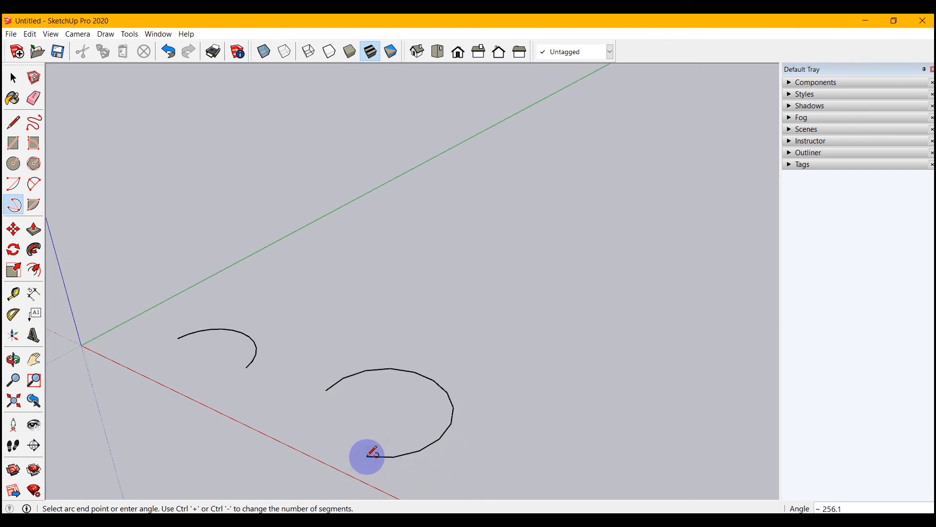
click(368, 457)
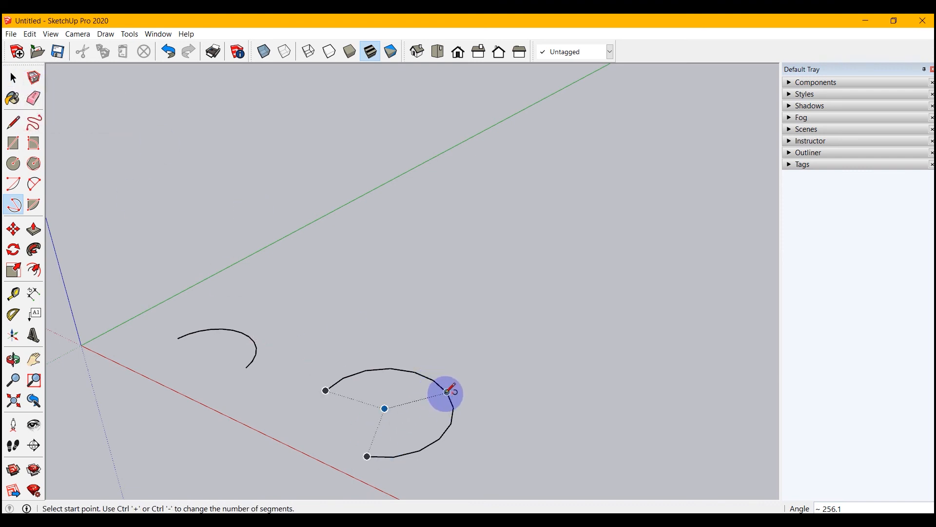
- Draw lines from both endpoints of the 3-point arc to its center to close it into a face
click(14, 122)
click(326, 390)
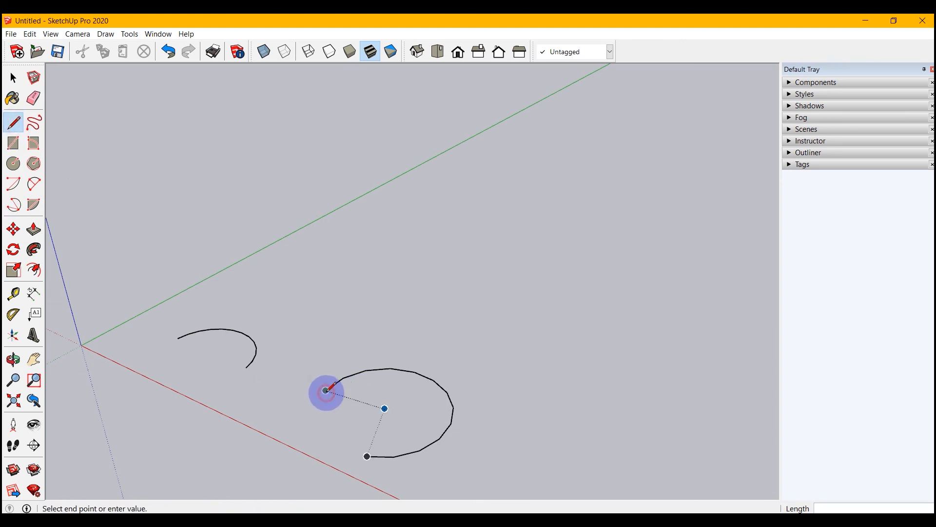
click(384, 408)
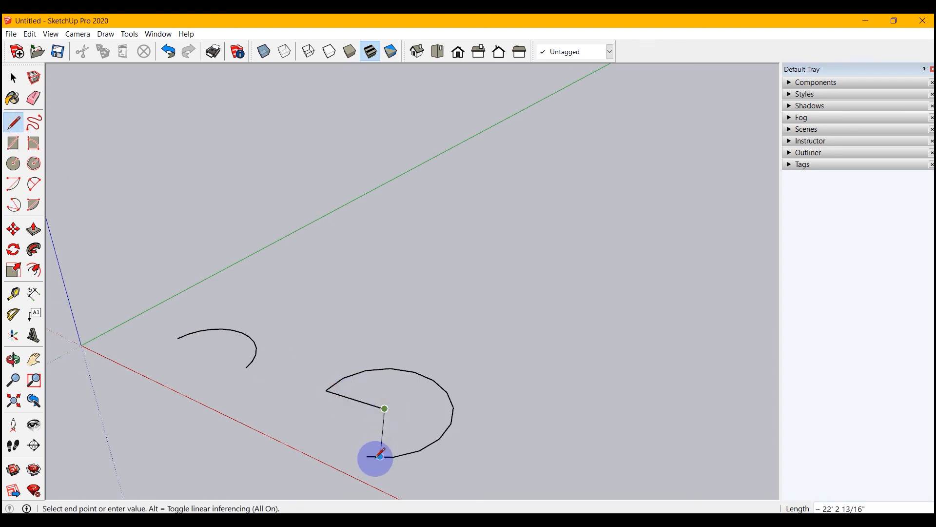
click(367, 457)
click(13, 77)
middle_drag(156, 397, 234, 376)
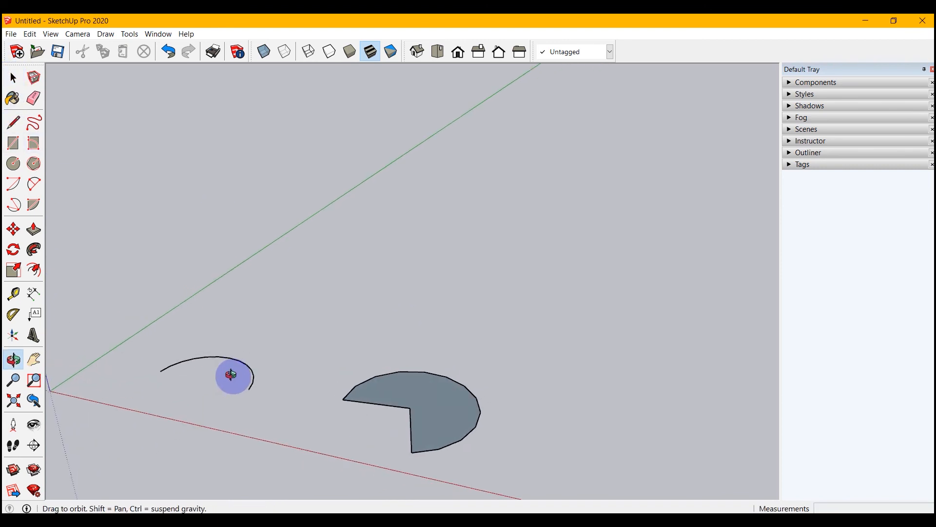
- Draw a pie shape on the ground behind the closed arc, starting along the red direction with an angle of 120 degrees
click(34, 207)
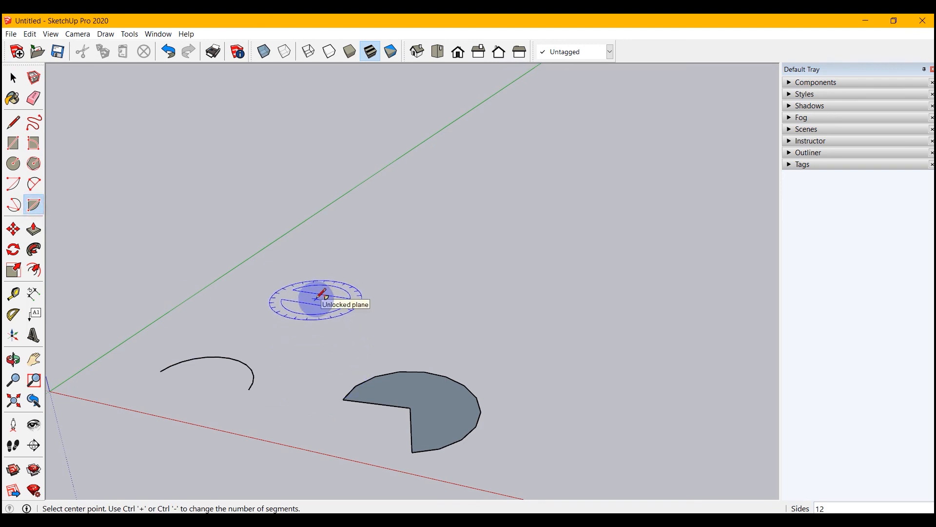
middle_drag(418, 307, 374, 378)
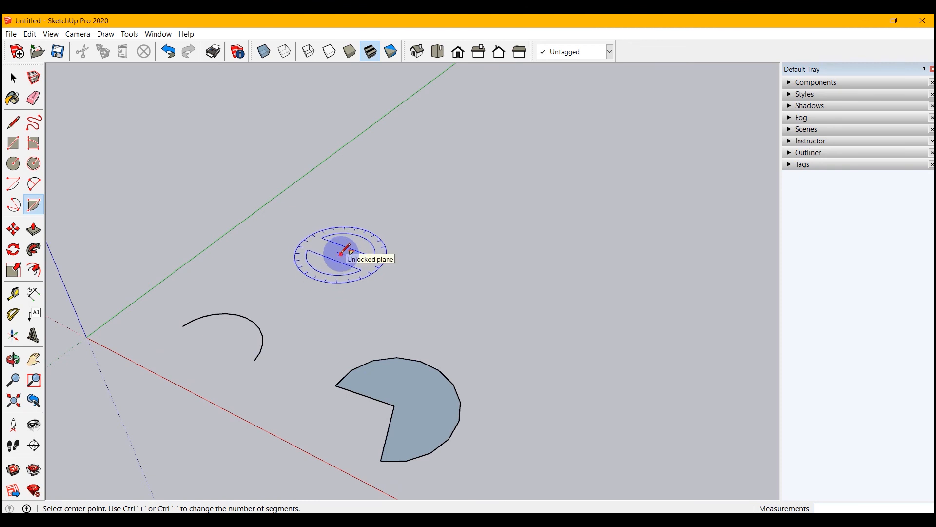
click(341, 253)
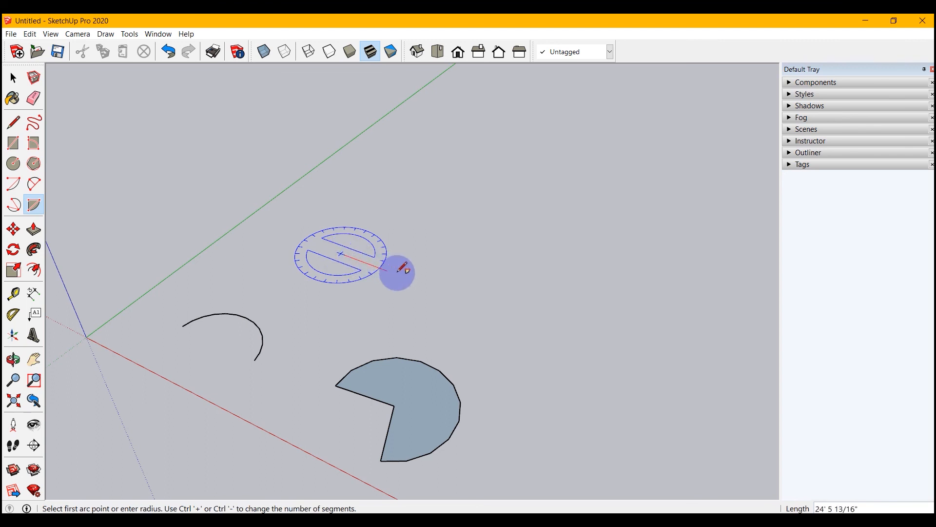
click(438, 289)
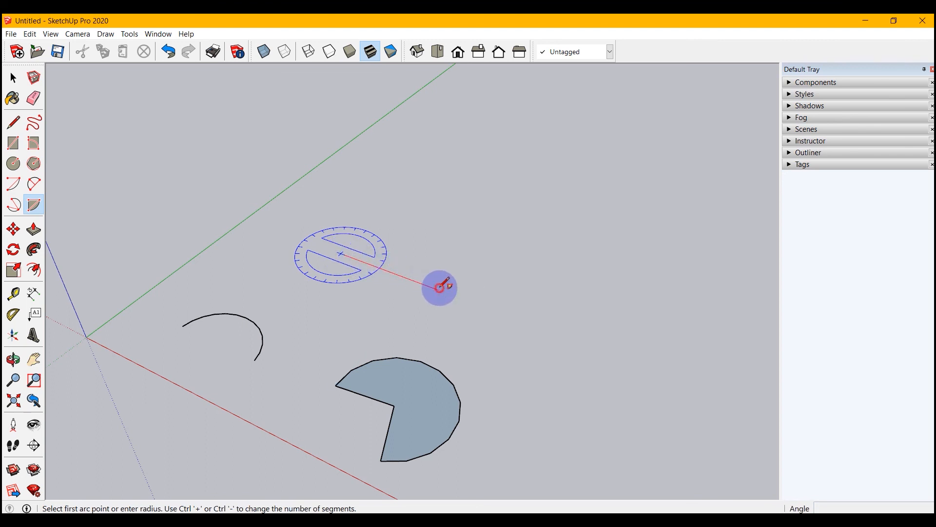
click(350, 187)
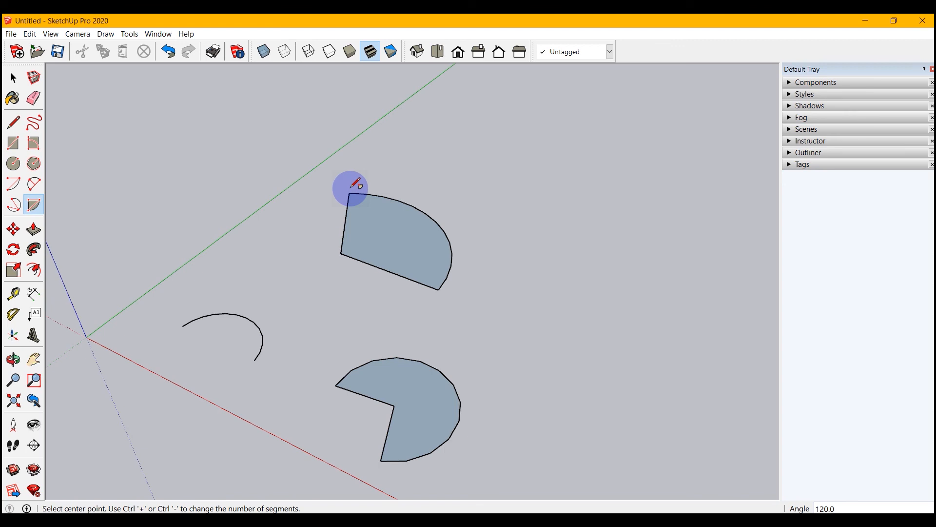
middle_drag(455, 341, 417, 282)
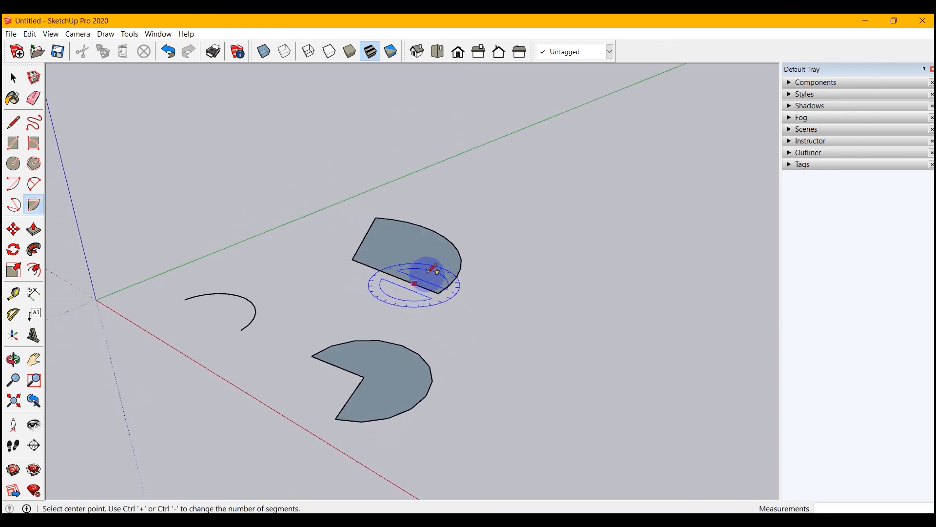
click(15, 80)
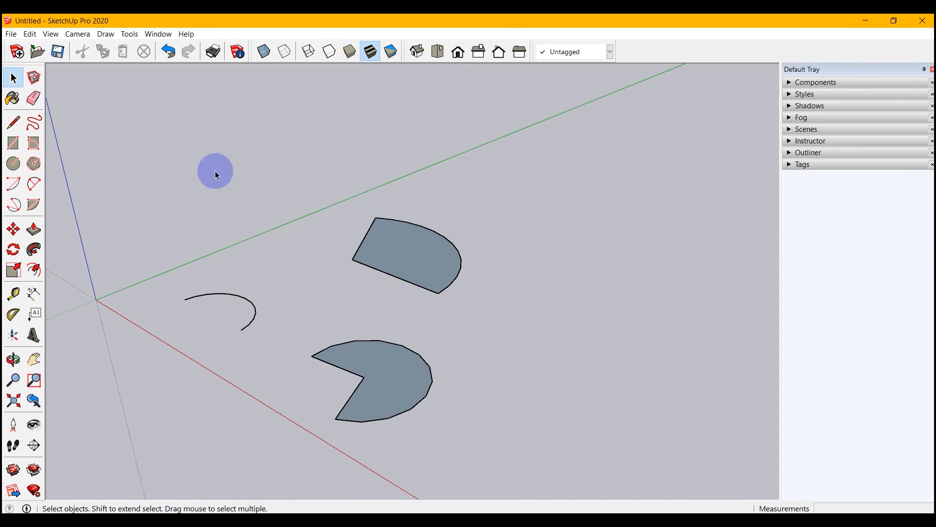
- Push/Pull the 120-degree pie face upward about 38' 4" into a solid
click(35, 231)
drag(422, 251, 404, 161)
middle_drag(362, 294, 393, 388)
scroll(555, 363, up, 2)
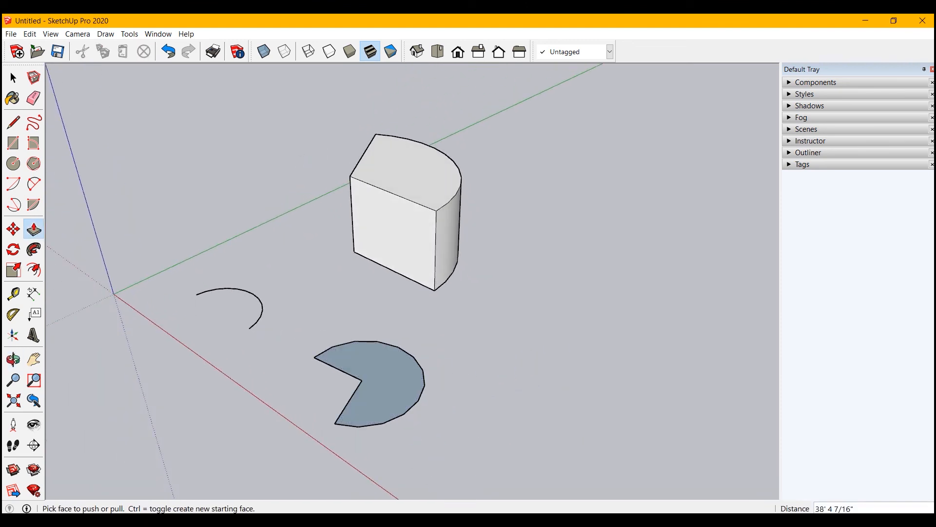